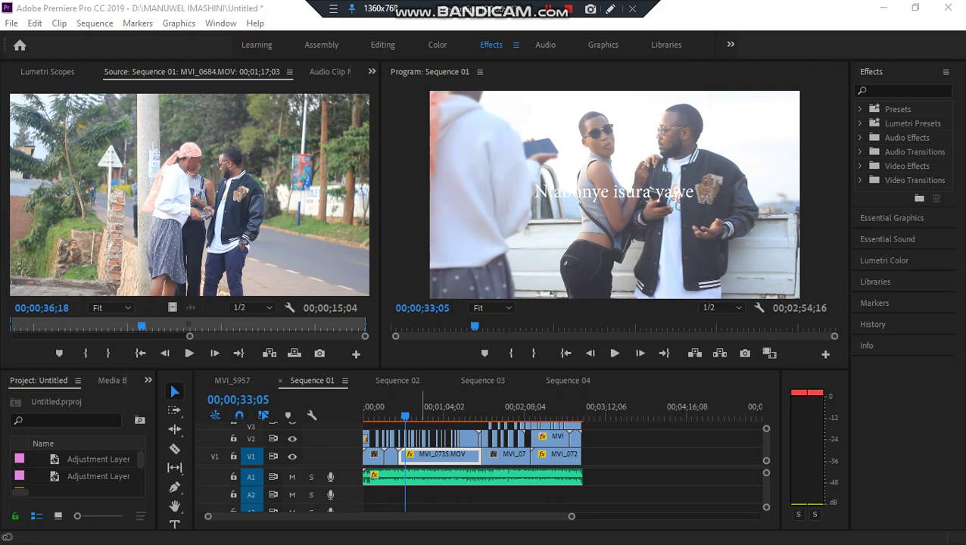
Move the Sequence 01 playhead to 00;00;45;16, and minimize the video editor to reveal the desktop.
{"action": "left_click", "coordinate": [421, 408]}
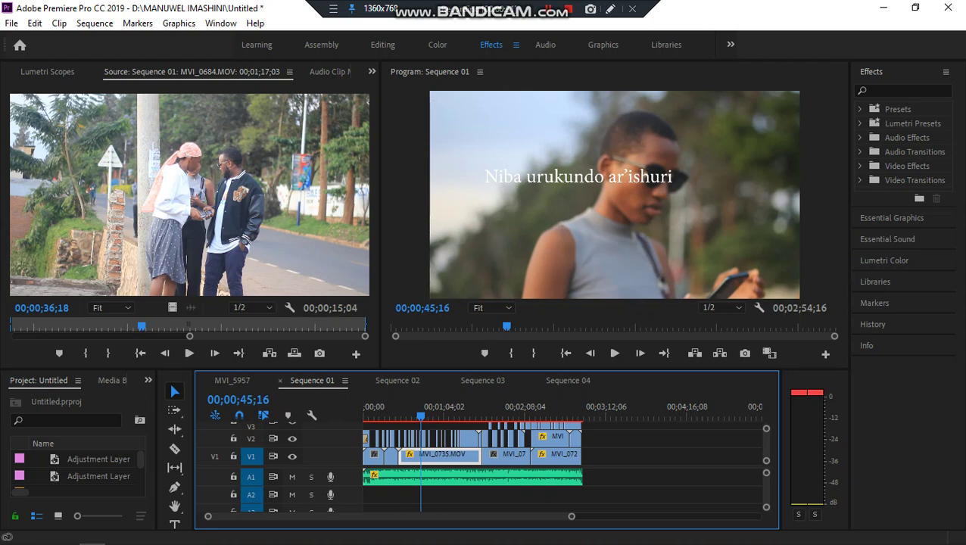
{"action": "key", "text": "super+Down"}
{"action": "left_click_drag", "start_coordinate": [454, 24], "coordinate": [412, 10]}
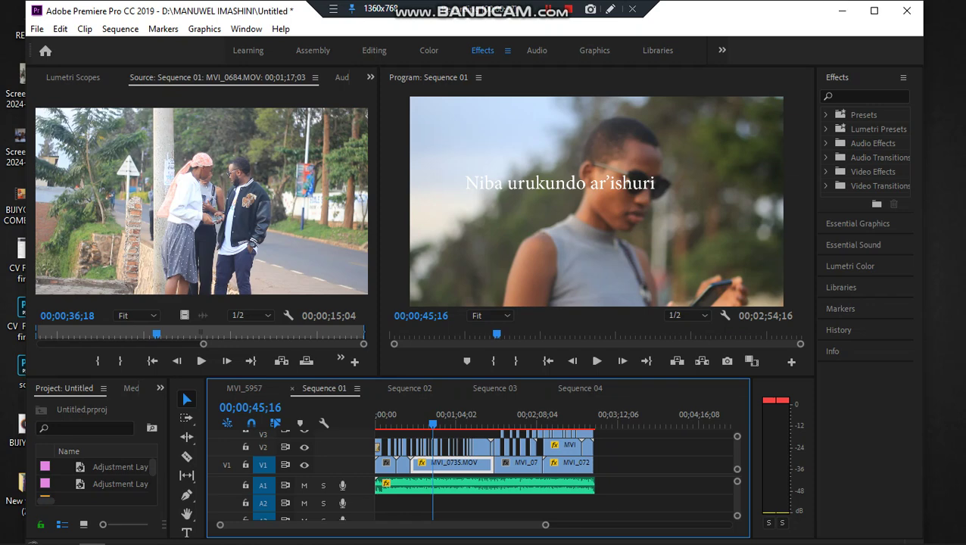
{"action": "left_click", "coordinate": [841, 11]}
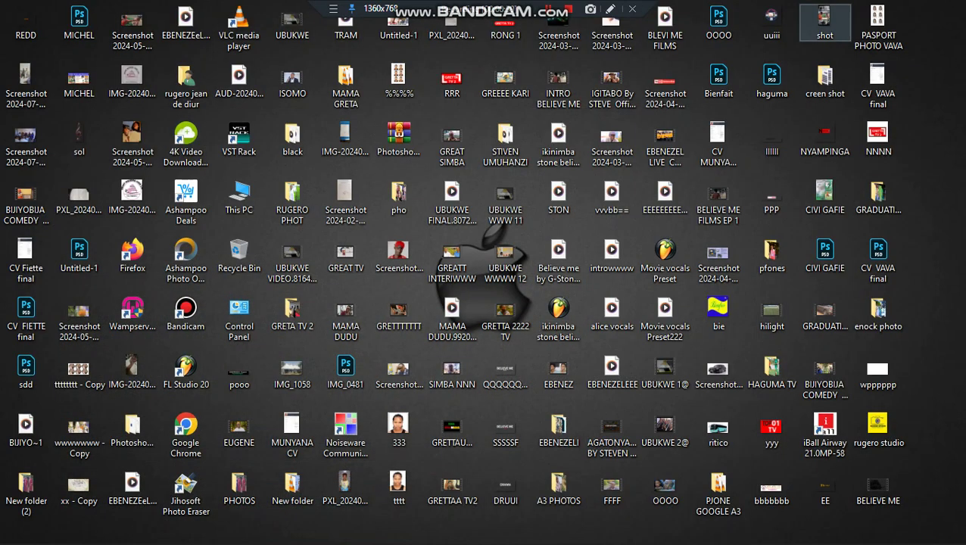
Open This PC from the desktop and reposition its window.
{"action": "mouse_move", "coordinate": [129, 541]}
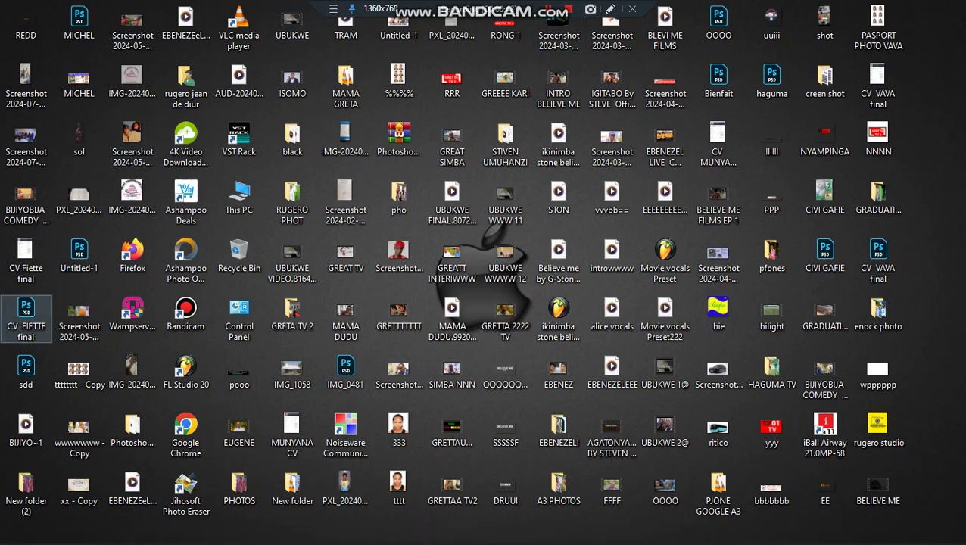
{"action": "mouse_move", "coordinate": [89, 540]}
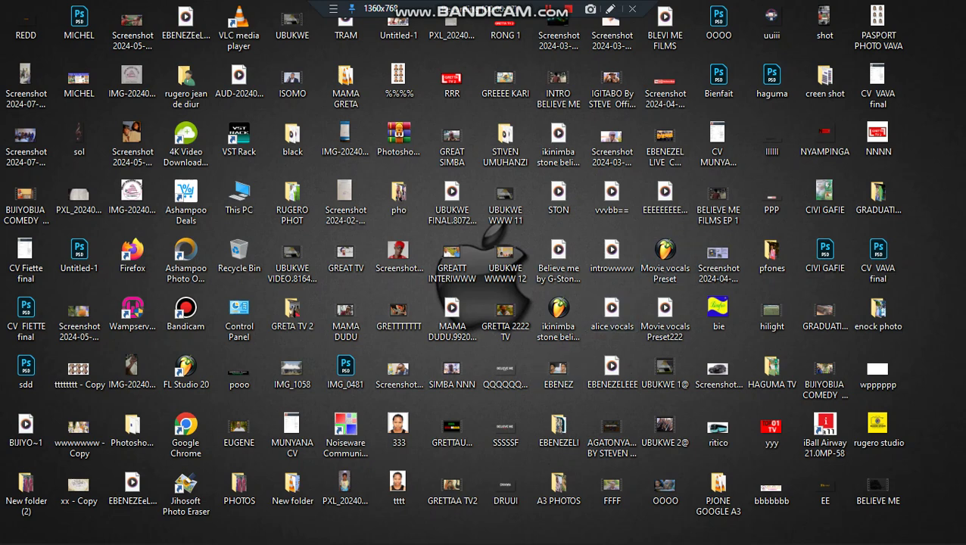
{"action": "left_click", "coordinate": [239, 198]}
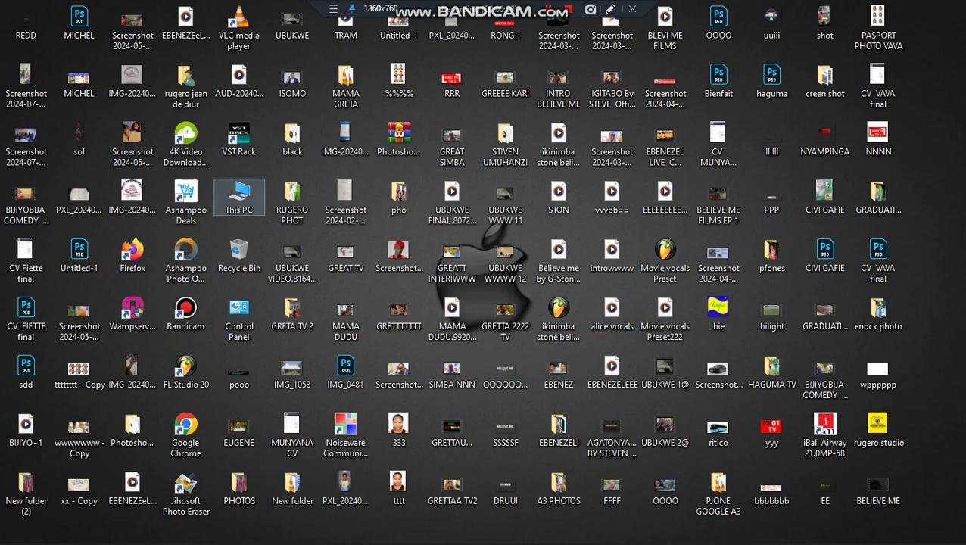
{"action": "key", "text": "Return"}
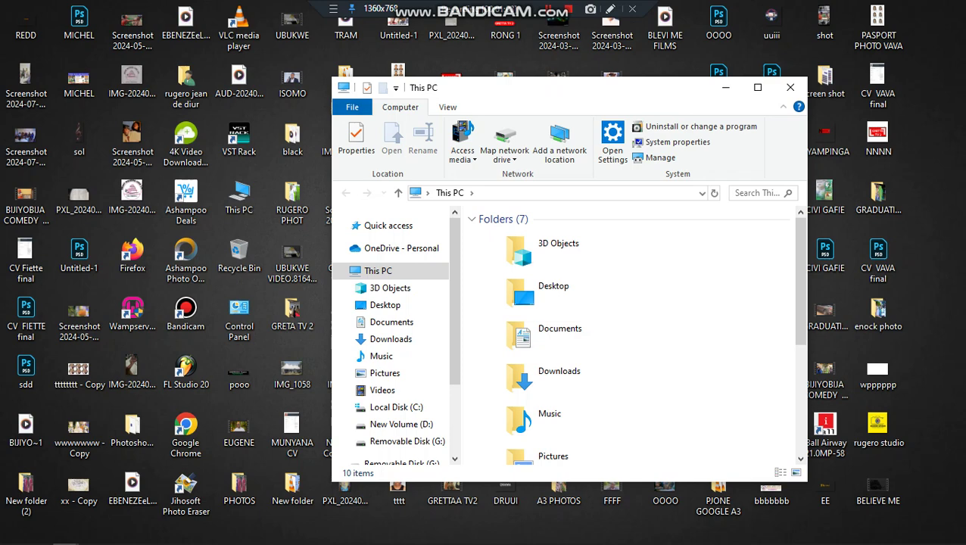
{"action": "left_click_drag", "start_coordinate": [530, 87], "coordinate": [434, 53]}
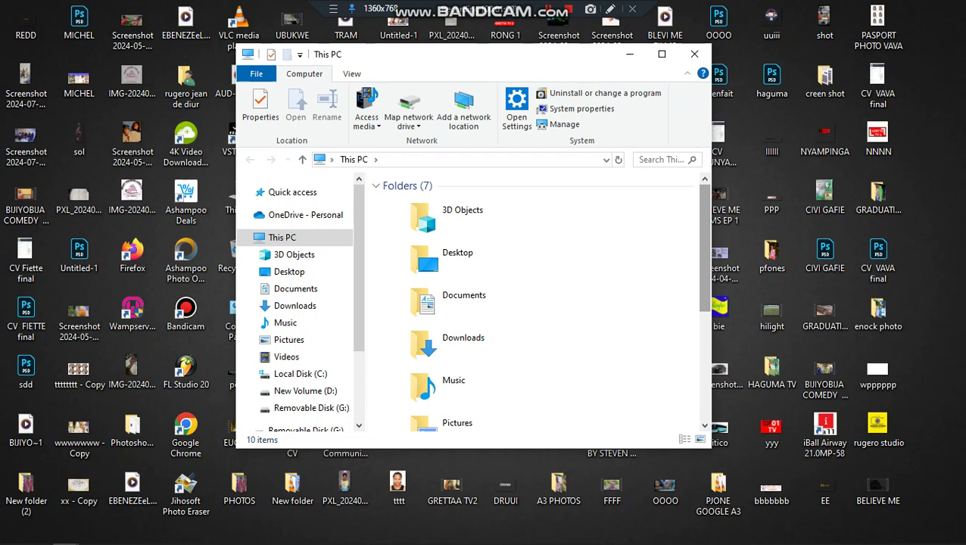
Collapse the Folders group in This PC, maximize the window, and open Removable Disk (G:) with no item selected.
{"action": "scroll", "coordinate": [552, 186], "scroll_direction": "down", "scroll_amount": 3}
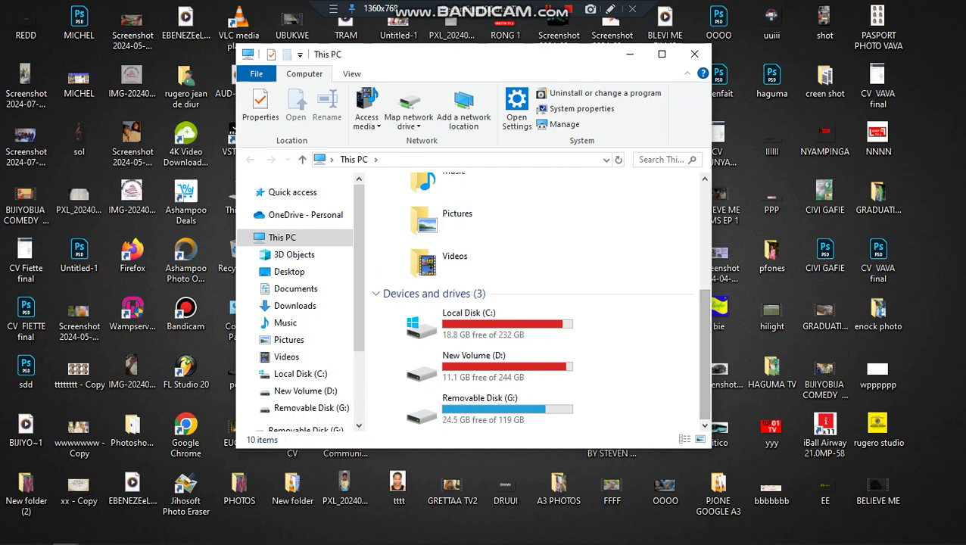
{"action": "scroll", "coordinate": [538, 303], "scroll_direction": "up", "scroll_amount": 3}
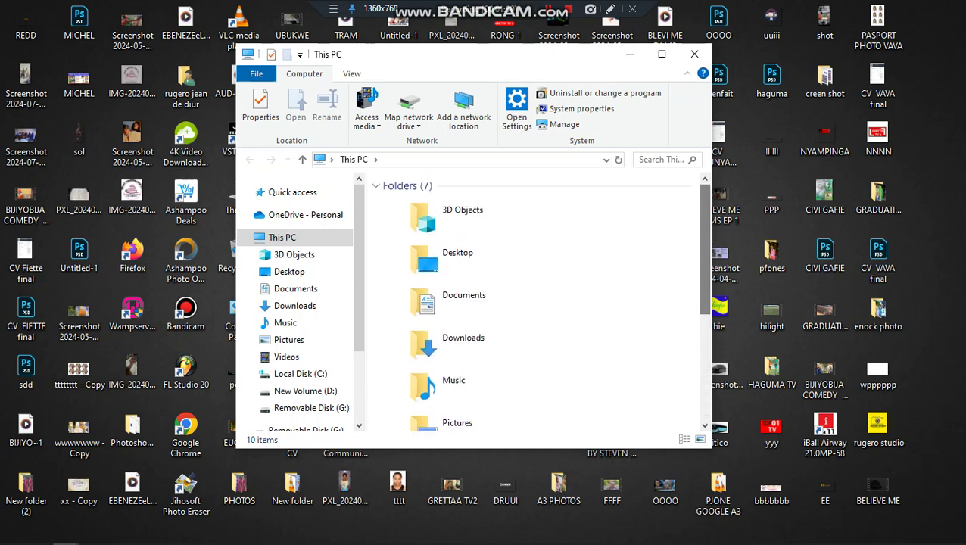
{"action": "left_click", "coordinate": [407, 185]}
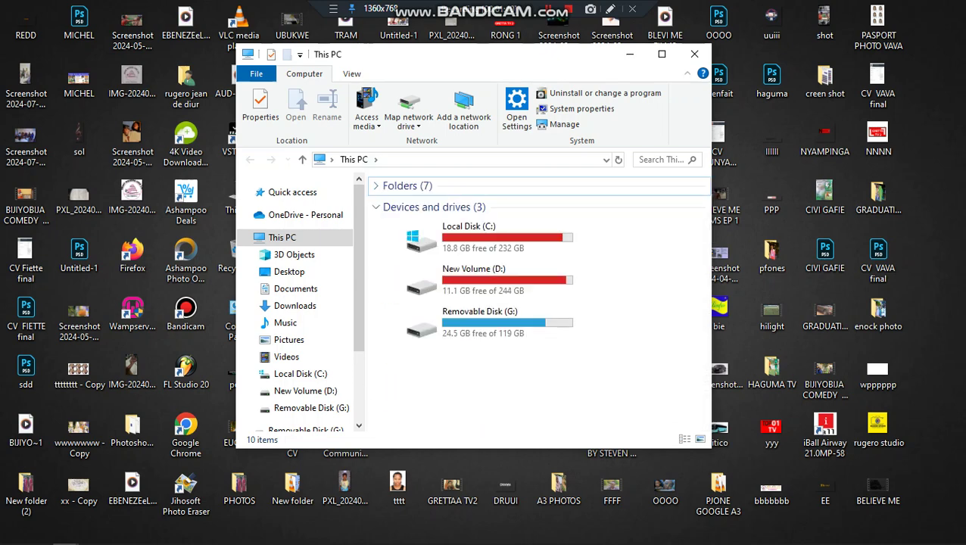
{"action": "left_click", "coordinate": [661, 53]}
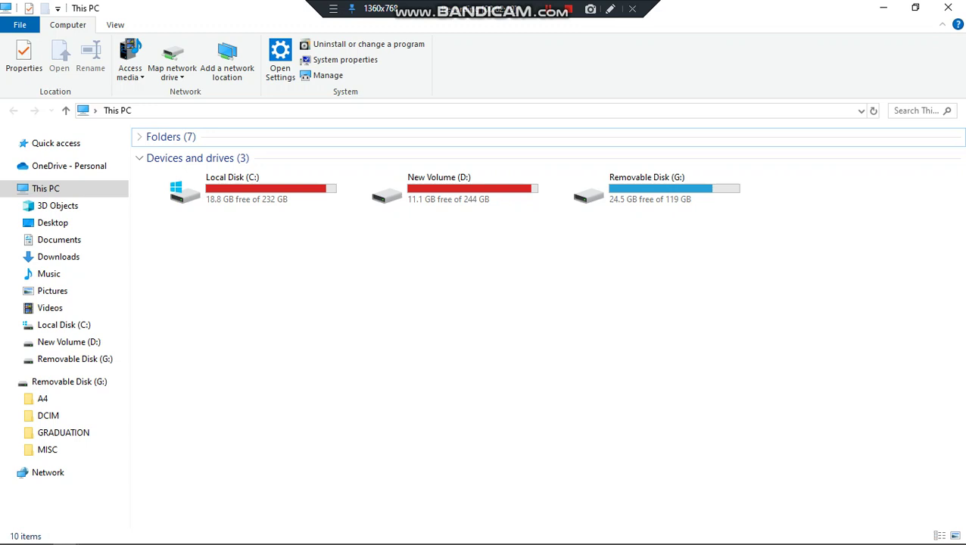
{"action": "double_click", "coordinate": [643, 190]}
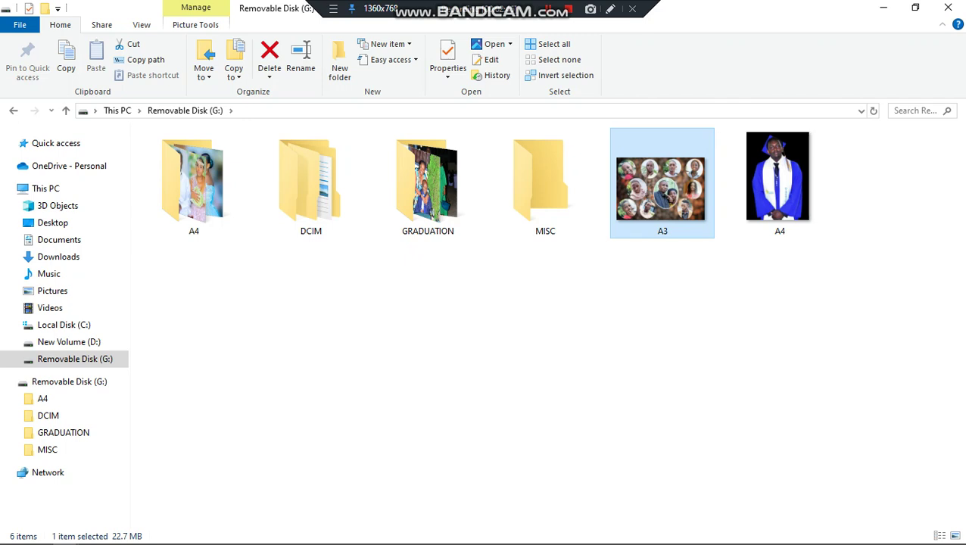
{"action": "key", "text": "ctrl+space"}
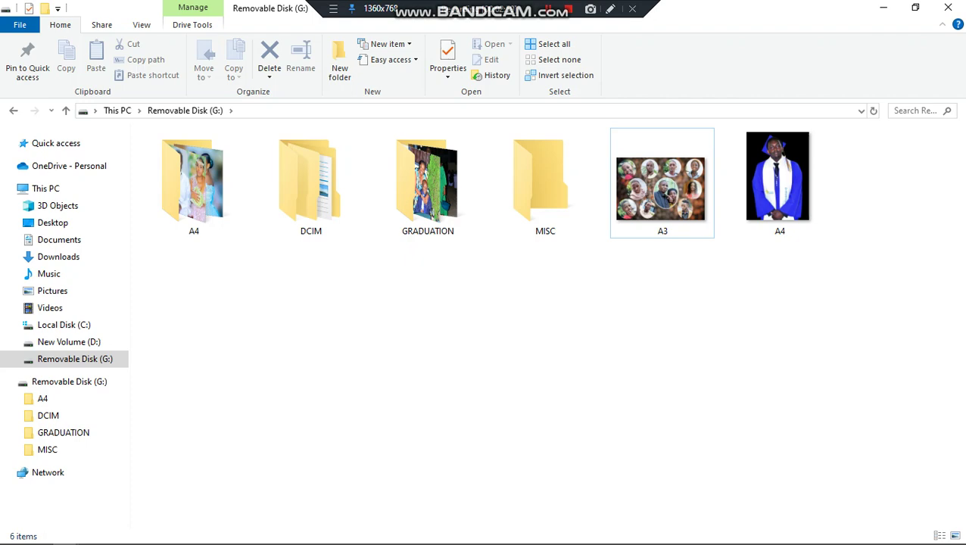
Restore the Removable Disk (G:) window to a floating size and widen it.
{"action": "left_click", "coordinate": [915, 6]}
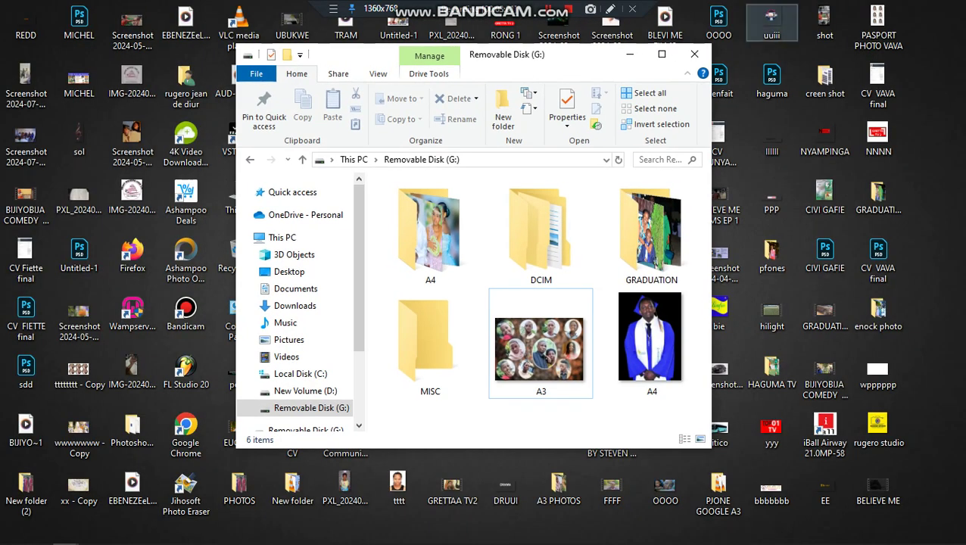
{"action": "left_click_drag", "start_coordinate": [590, 55], "coordinate": [696, 37]}
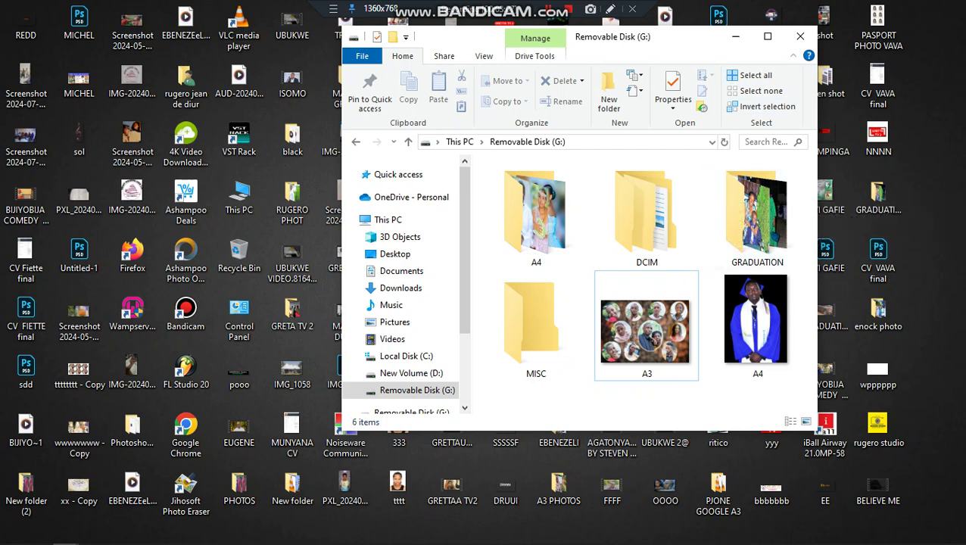
{"action": "left_click_drag", "start_coordinate": [818, 227], "coordinate": [883, 227]}
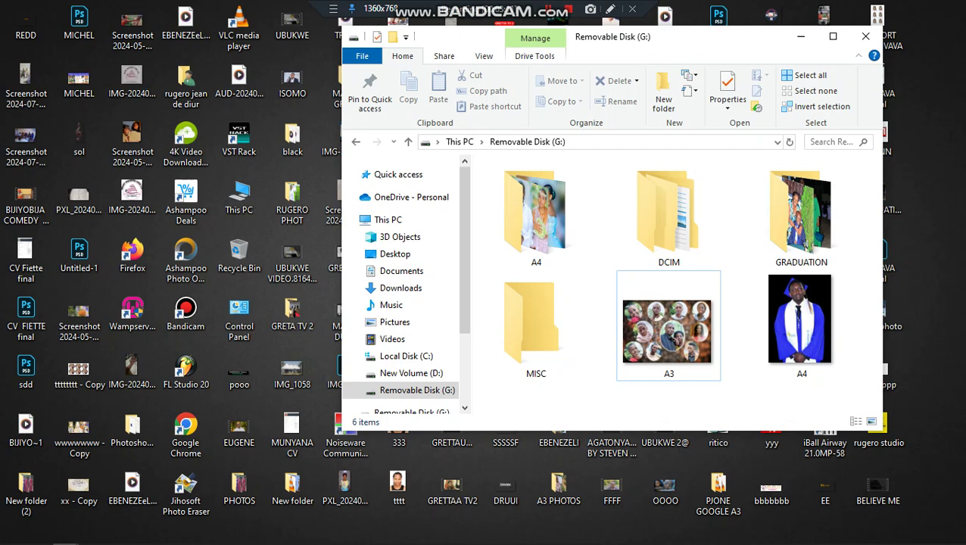
{"action": "left_click", "coordinate": [833, 37]}
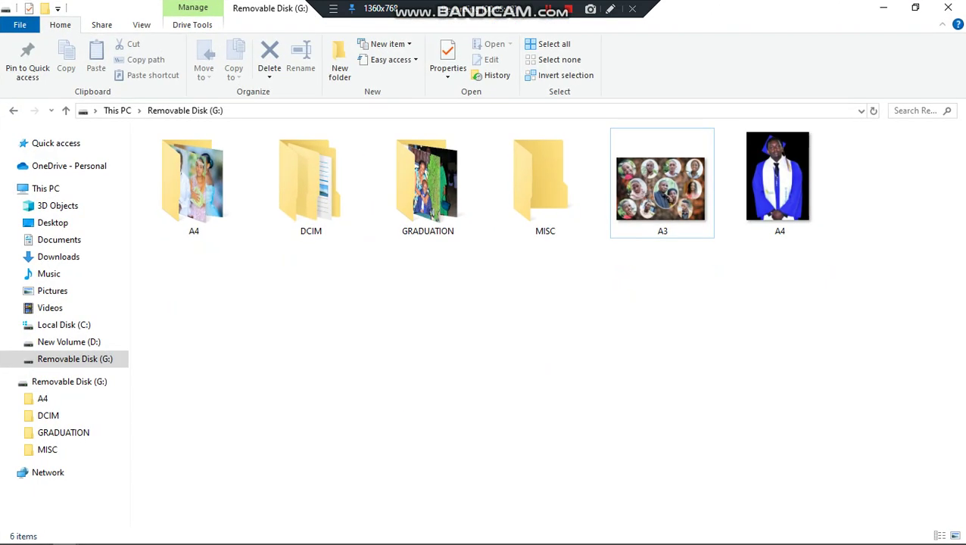
{"action": "left_click", "coordinate": [915, 7]}
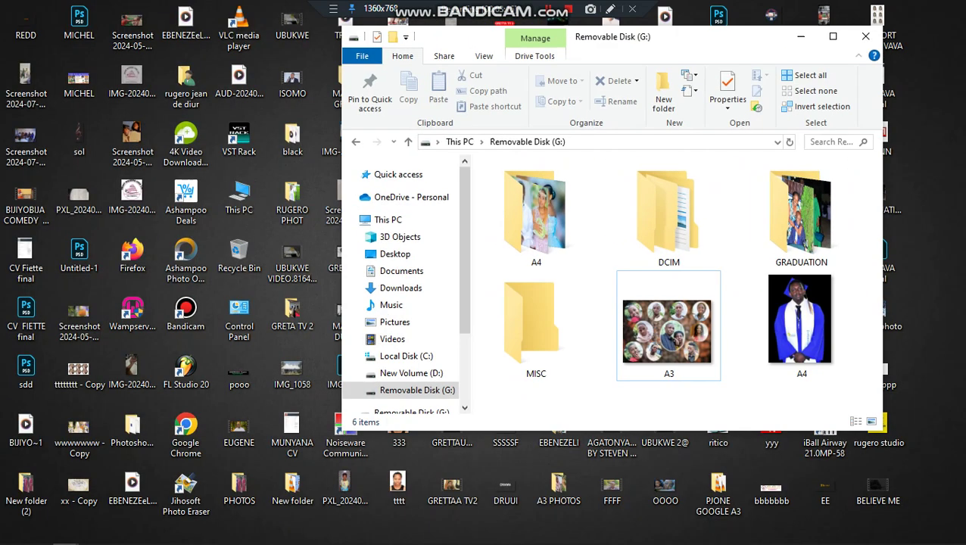
Reposition the floating Removable Disk (G:) window to uncover more of the desktop icons.
{"action": "left_click_drag", "start_coordinate": [666, 37], "coordinate": [650, 53]}
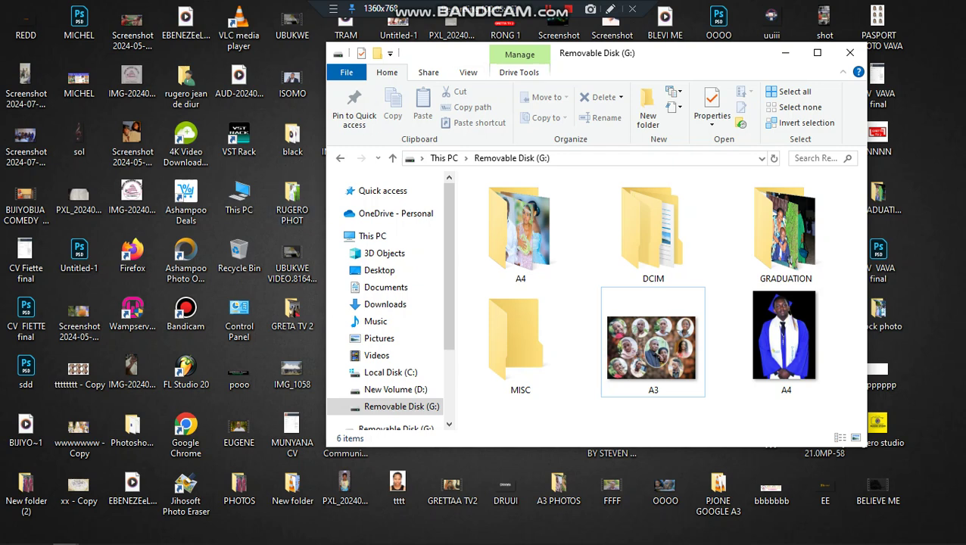
{"action": "left_click_drag", "start_coordinate": [651, 53], "coordinate": [686, 452]}
{"action": "left_click_drag", "start_coordinate": [682, 261], "coordinate": [716, 62]}
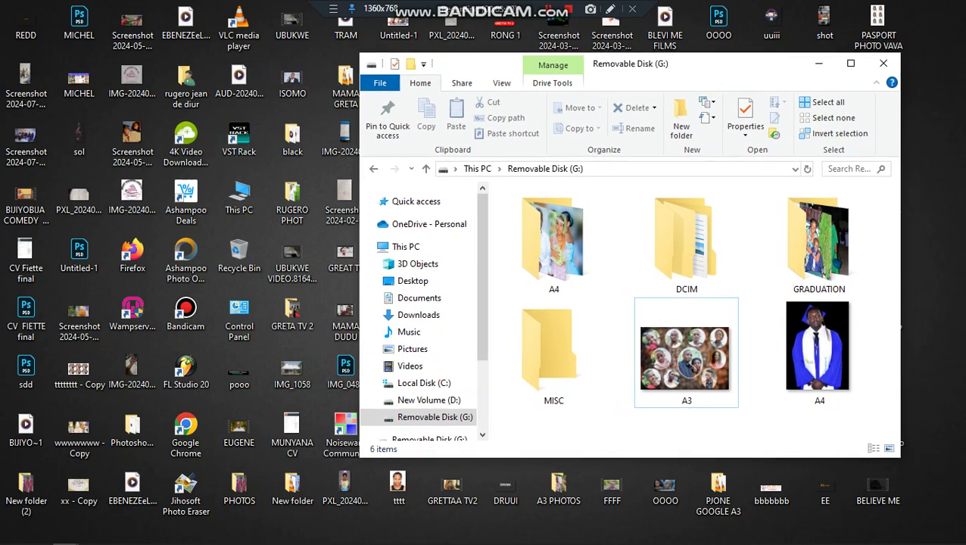
{"action": "left_click_drag", "start_coordinate": [492, 64], "coordinate": [573, 66]}
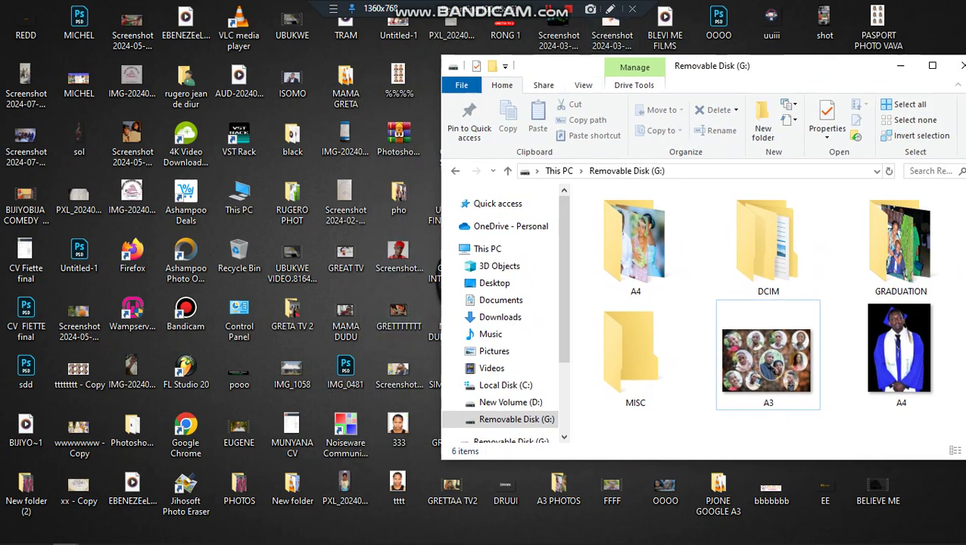
{"action": "left_click_drag", "start_coordinate": [529, 66], "coordinate": [501, 43]}
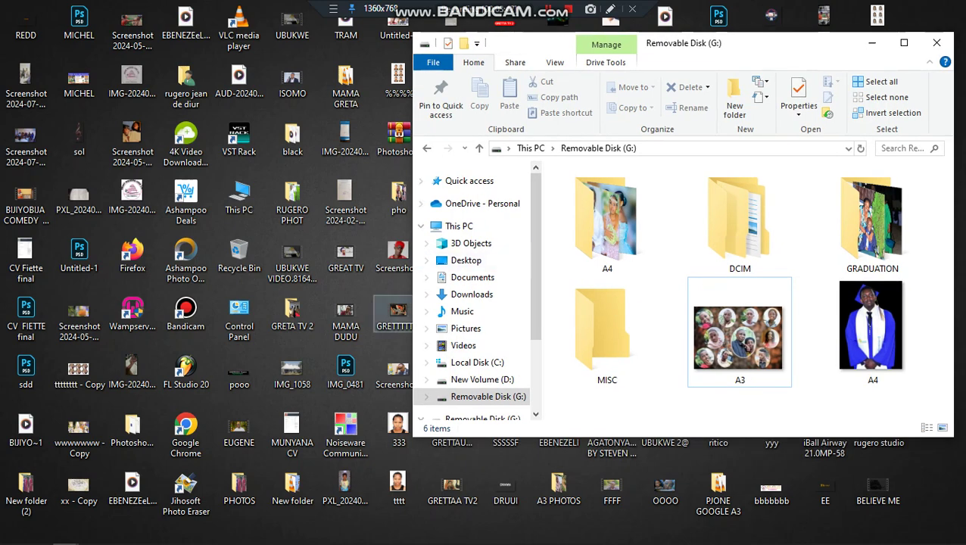
Select the GRETTTTTTT video on the desktop, and narrow and move the Removable Disk (G:) window clear of it.
{"action": "left_click", "coordinate": [393, 310]}
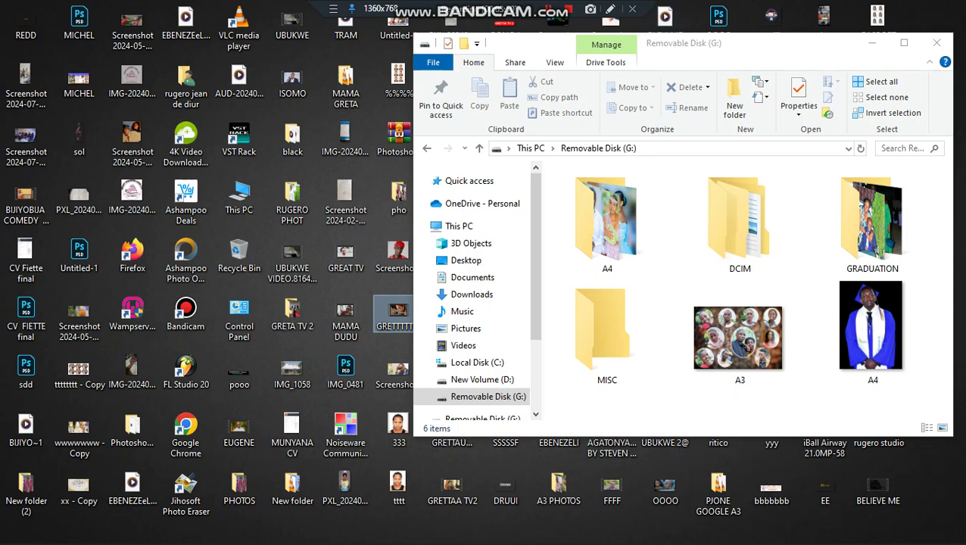
{"action": "left_click_drag", "start_coordinate": [414, 227], "coordinate": [493, 228]}
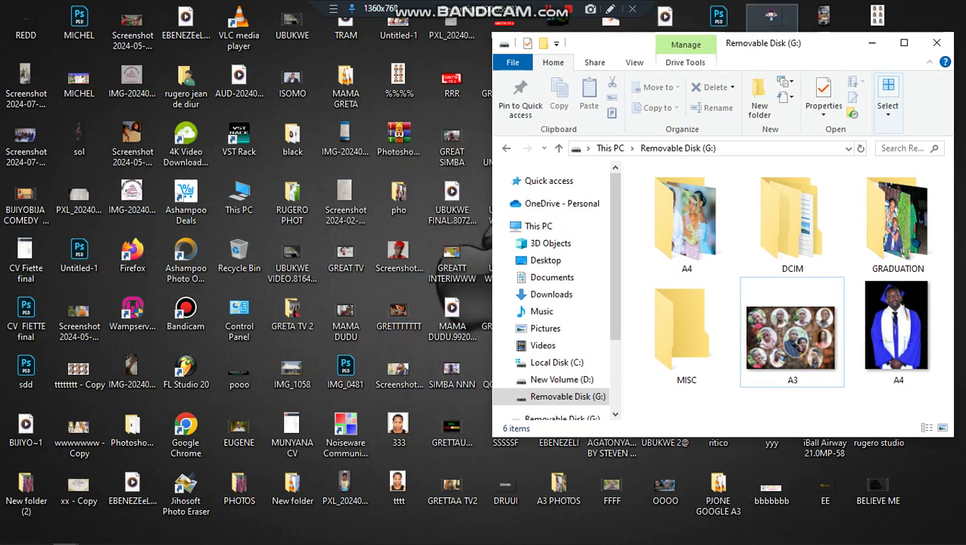
{"action": "left_click_drag", "start_coordinate": [666, 43], "coordinate": [622, 37]}
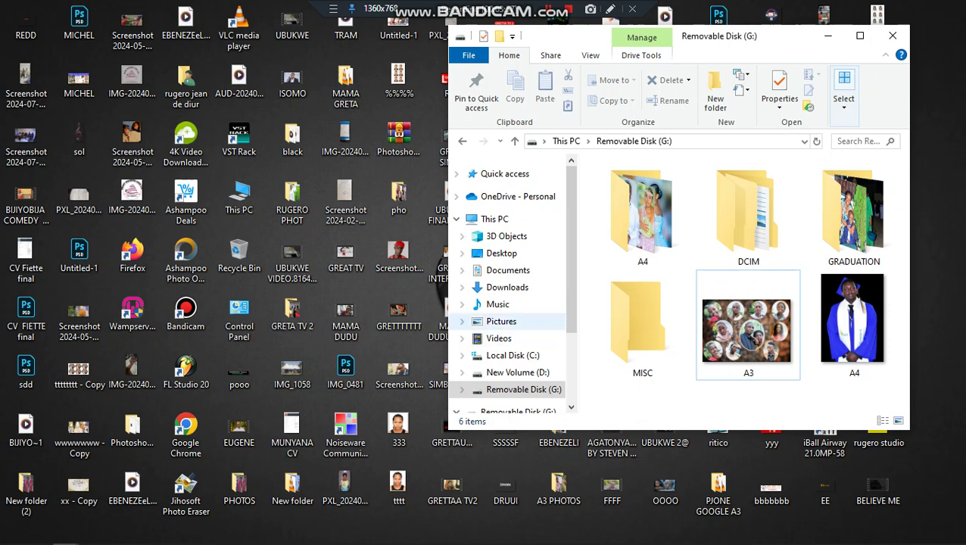
{"action": "scroll", "coordinate": [511, 272], "scroll_direction": "down", "scroll_amount": 2}
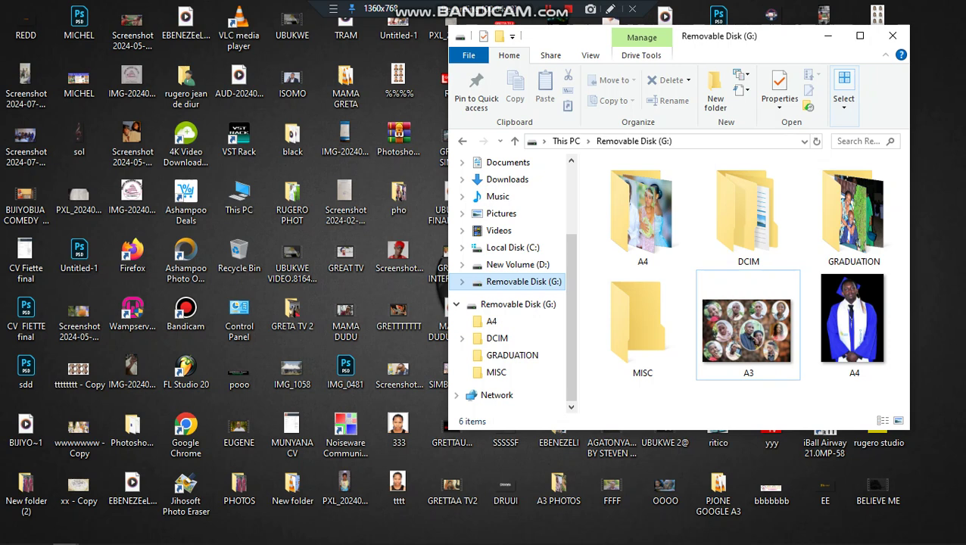
{"action": "left_click", "coordinate": [399, 312]}
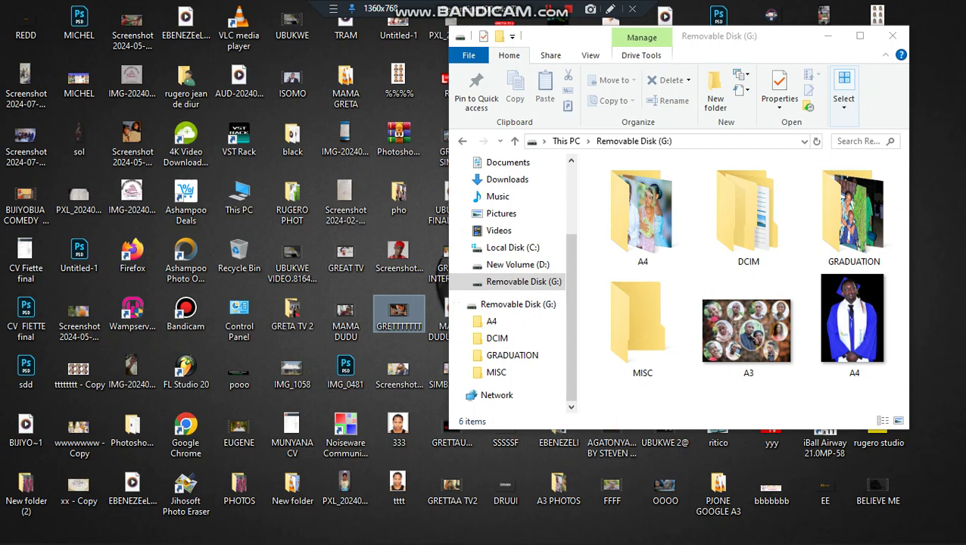
{"action": "left_click_drag", "start_coordinate": [575, 35], "coordinate": [623, 53]}
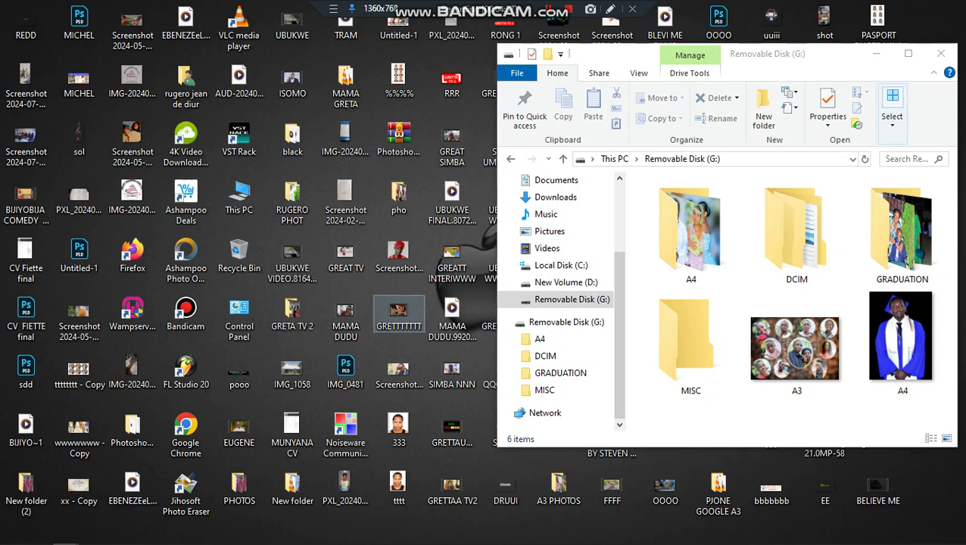
Copy the GRETTTTTTT video from the desktop into the root of Removable Disk (G:).
{"action": "left_click_drag", "start_coordinate": [488, 310], "coordinate": [701, 310]}
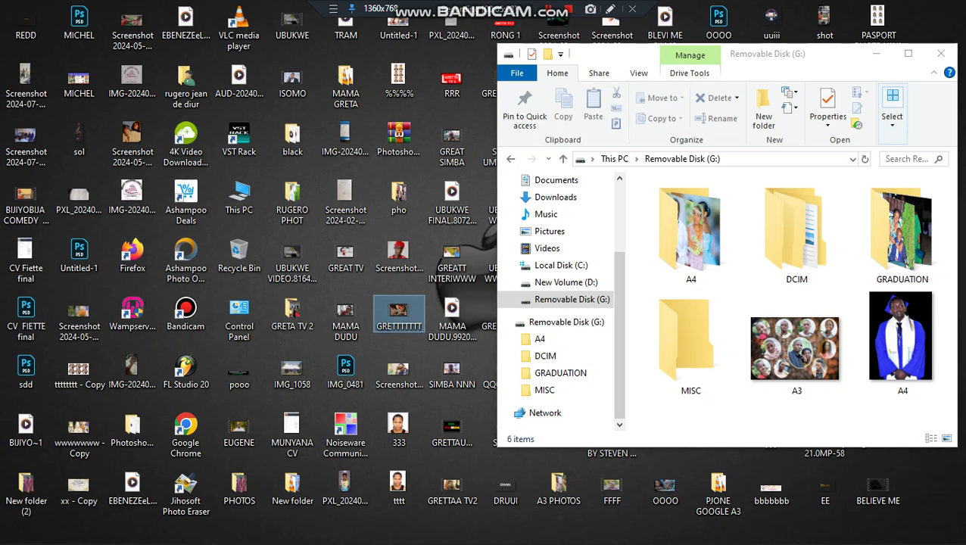
{"action": "left_click_drag", "start_coordinate": [399, 311], "coordinate": [757, 419]}
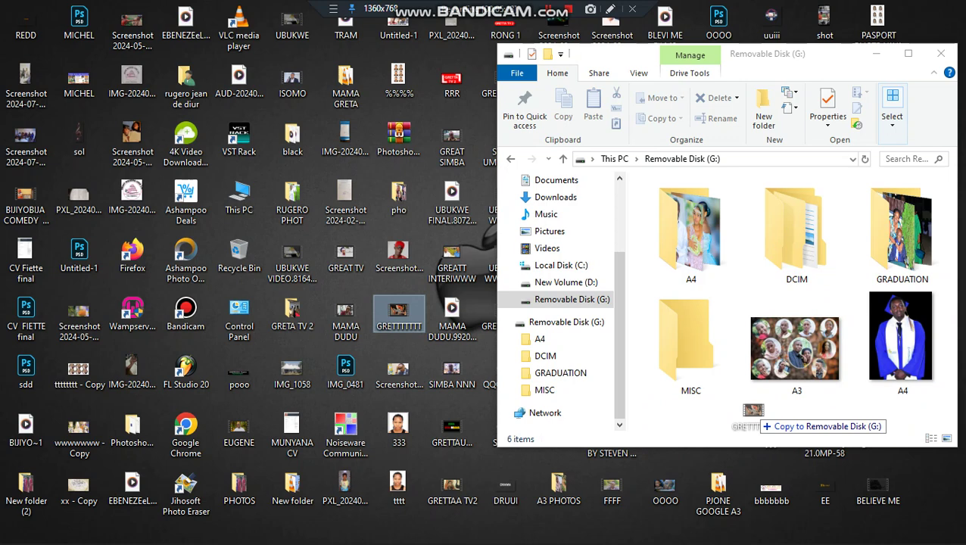
{"action": "mouse_move", "coordinate": [761, 420]}
{"action": "left_mouse_down"}
{"action": "mouse_move", "coordinate": [704, 388]}
{"action": "mouse_move", "coordinate": [758, 425]}
{"action": "mouse_move", "coordinate": [710, 421]}
{"action": "mouse_move", "coordinate": [685, 378]}
{"action": "mouse_move", "coordinate": [685, 225]}
{"action": "mouse_move", "coordinate": [687, 243]}
{"action": "mouse_move", "coordinate": [785, 243]}
{"action": "mouse_move", "coordinate": [789, 266]}
{"action": "mouse_move", "coordinate": [863, 242]}
{"action": "mouse_move", "coordinate": [838, 371]}
{"action": "mouse_move", "coordinate": [788, 373]}
{"action": "mouse_move", "coordinate": [714, 329]}
{"action": "mouse_move", "coordinate": [587, 301]}
{"action": "mouse_move", "coordinate": [568, 281]}
{"action": "mouse_move", "coordinate": [558, 289]}
{"action": "mouse_move", "coordinate": [558, 279]}
{"action": "mouse_move", "coordinate": [728, 278]}
{"action": "mouse_move", "coordinate": [753, 311]}
{"action": "mouse_move", "coordinate": [732, 409]}
{"action": "mouse_move", "coordinate": [795, 409]}
{"action": "mouse_move", "coordinate": [733, 409]}
{"action": "mouse_move", "coordinate": [781, 205]}
{"action": "mouse_move", "coordinate": [784, 301]}
{"action": "mouse_move", "coordinate": [690, 426]}
{"action": "mouse_move", "coordinate": [767, 421]}
{"action": "mouse_move", "coordinate": [763, 413]}
{"action": "left_mouse_up"}
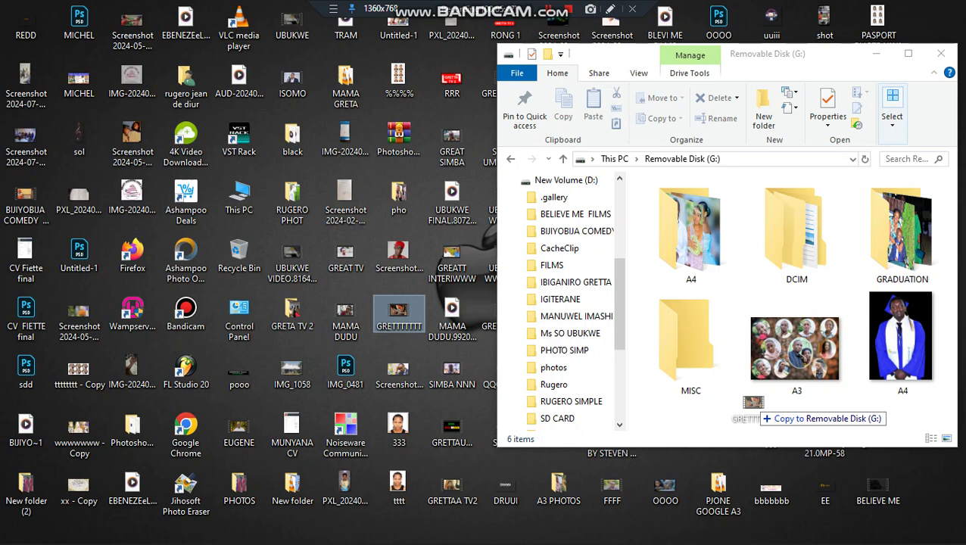
{"action": "mouse_move", "coordinate": [757, 408]}
{"action": "left_mouse_down"}
{"action": "mouse_move", "coordinate": [802, 220]}
{"action": "mouse_move", "coordinate": [711, 208]}
{"action": "mouse_move", "coordinate": [738, 227]}
{"action": "mouse_move", "coordinate": [806, 227]}
{"action": "mouse_move", "coordinate": [817, 129]}
{"action": "mouse_move", "coordinate": [804, 198]}
{"action": "mouse_move", "coordinate": [776, 197]}
{"action": "mouse_move", "coordinate": [757, 314]}
{"action": "mouse_move", "coordinate": [734, 362]}
{"action": "mouse_move", "coordinate": [746, 381]}
{"action": "mouse_move", "coordinate": [759, 295]}
{"action": "mouse_move", "coordinate": [711, 378]}
{"action": "mouse_move", "coordinate": [741, 234]}
{"action": "mouse_move", "coordinate": [772, 311]}
{"action": "mouse_move", "coordinate": [778, 244]}
{"action": "mouse_move", "coordinate": [779, 266]}
{"action": "mouse_move", "coordinate": [734, 314]}
{"action": "mouse_move", "coordinate": [759, 314]}
{"action": "mouse_move", "coordinate": [739, 327]}
{"action": "mouse_move", "coordinate": [745, 232]}
{"action": "mouse_move", "coordinate": [811, 227]}
{"action": "mouse_move", "coordinate": [757, 250]}
{"action": "mouse_move", "coordinate": [764, 307]}
{"action": "mouse_move", "coordinate": [834, 402]}
{"action": "mouse_move", "coordinate": [498, 140]}
{"action": "mouse_move", "coordinate": [333, 205]}
{"action": "mouse_move", "coordinate": [402, 316]}
{"action": "mouse_move", "coordinate": [716, 400]}
{"action": "mouse_move", "coordinate": [793, 365]}
{"action": "mouse_move", "coordinate": [723, 382]}
{"action": "mouse_move", "coordinate": [778, 416]}
{"action": "mouse_move", "coordinate": [760, 405]}
{"action": "left_mouse_up"}
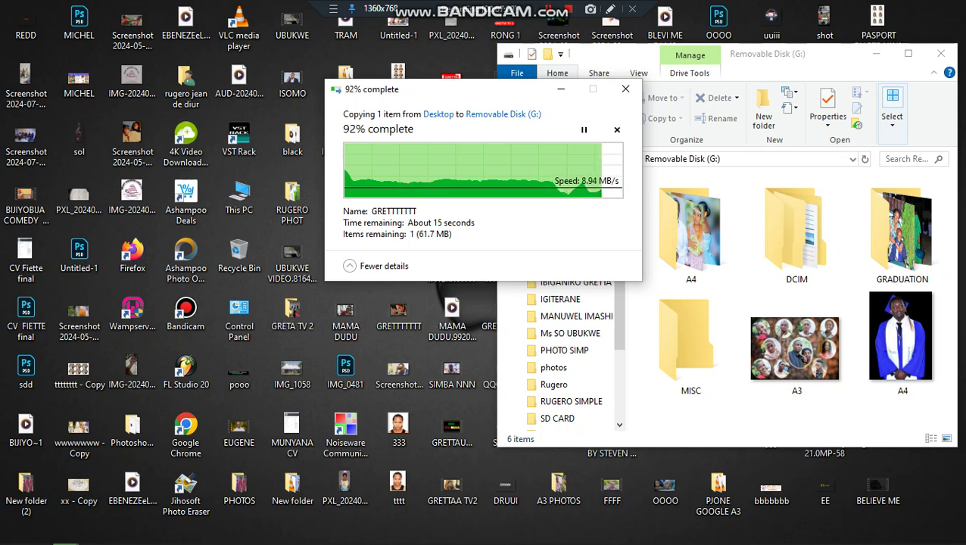
Pause the GRETTTTTTT copy and check for the file on Removable Disk (G:).
{"action": "left_click", "coordinate": [583, 129]}
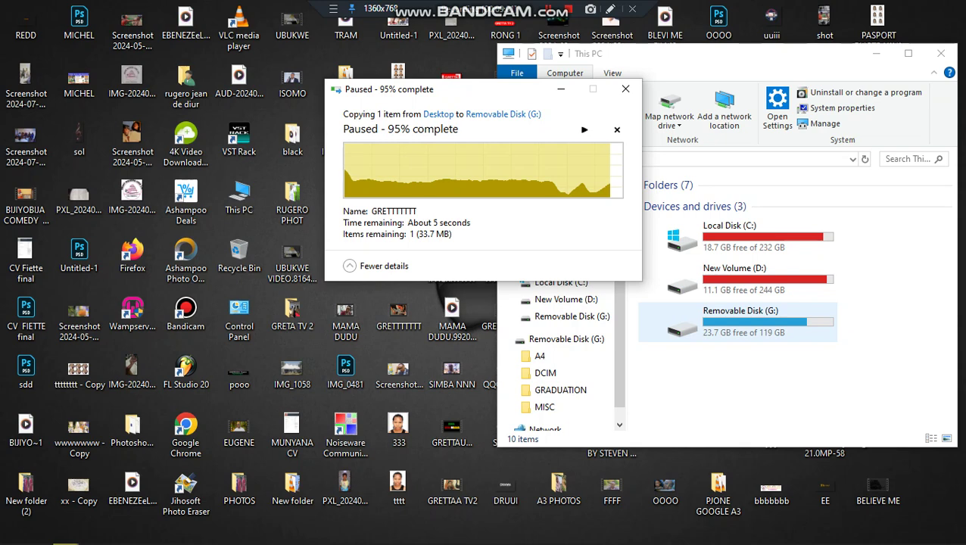
{"action": "double_click", "coordinate": [738, 319]}
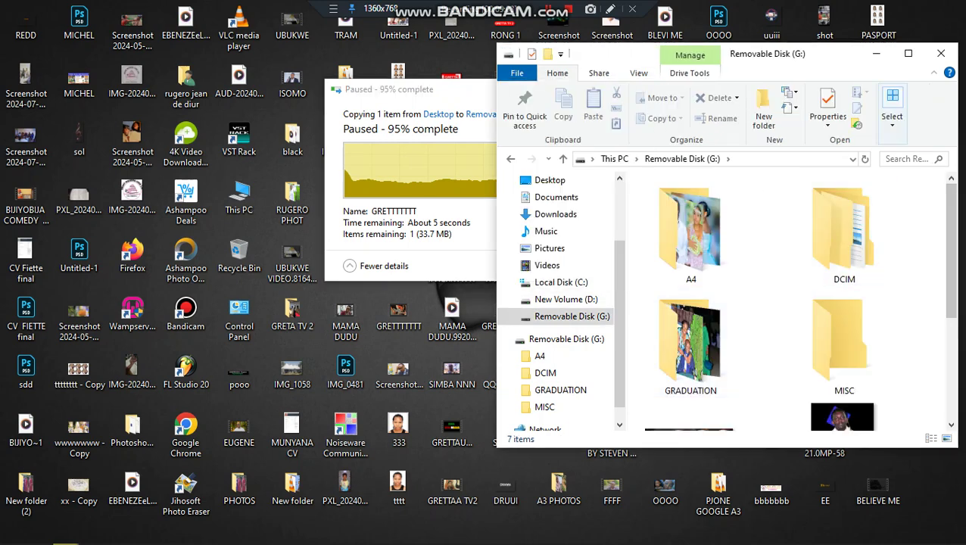
{"action": "scroll", "coordinate": [757, 303], "scroll_direction": "down", "scroll_amount": 3}
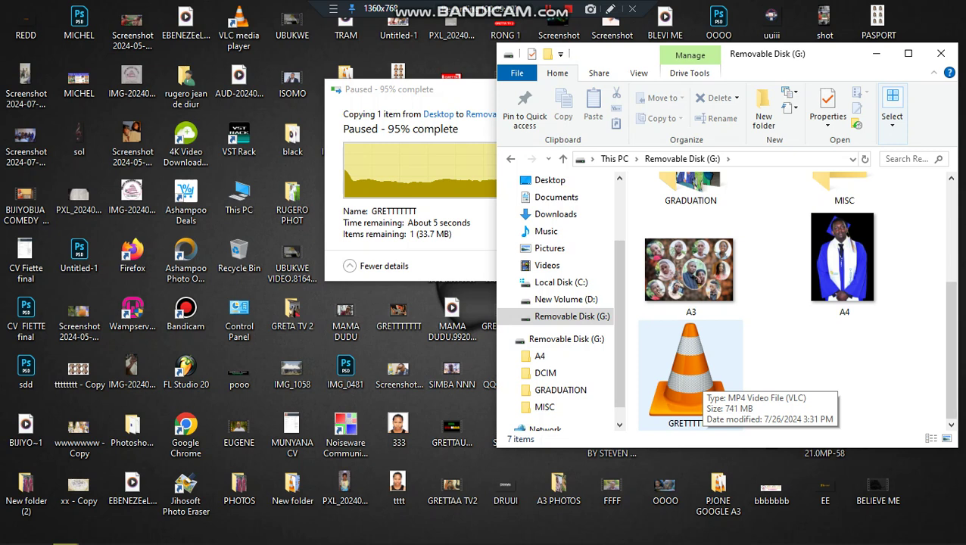
{"action": "left_click", "coordinate": [485, 151]}
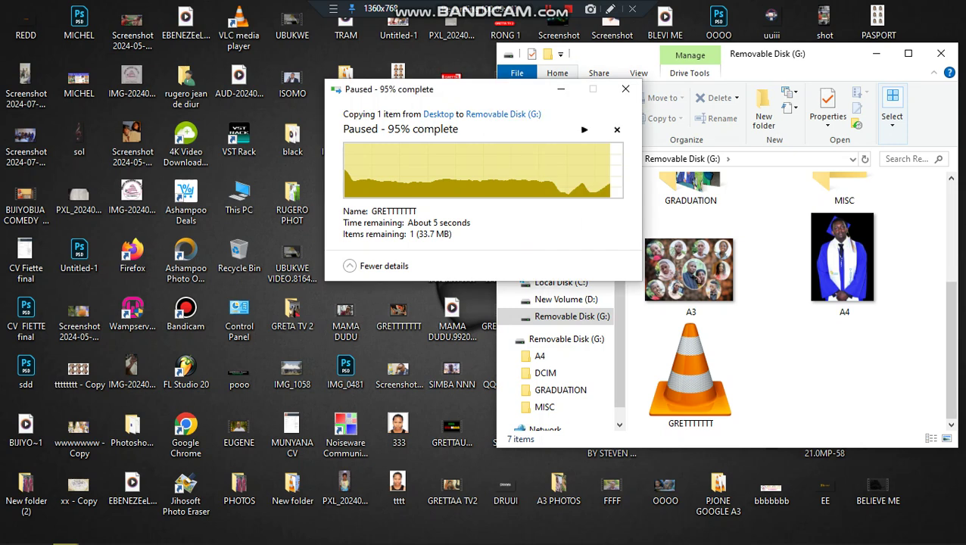
Resume the GRETTTTTTT copy to Removable Disk (G:) and bring its progress window back to the front.
{"action": "left_click", "coordinate": [584, 130]}
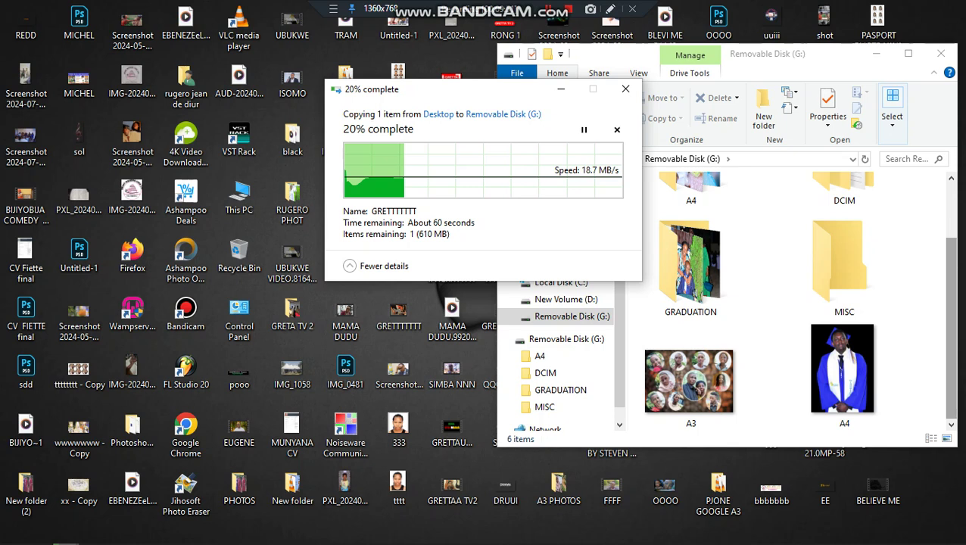
{"action": "key", "text": "alt+Tab"}
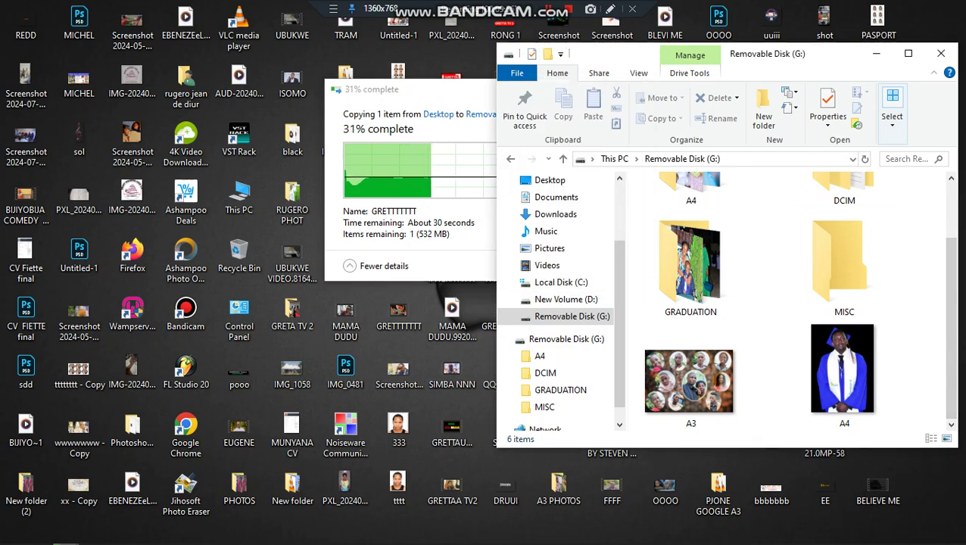
{"action": "key", "text": "alt+Tab"}
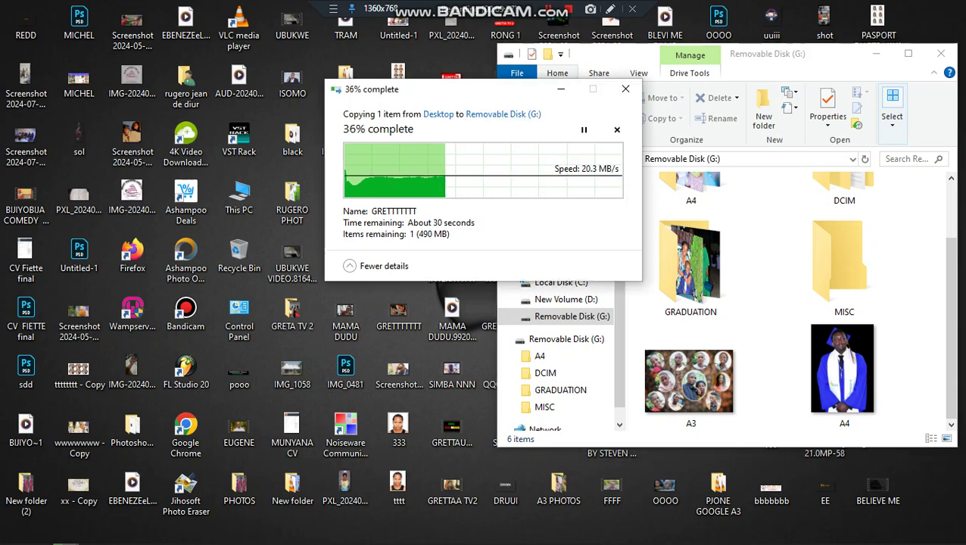